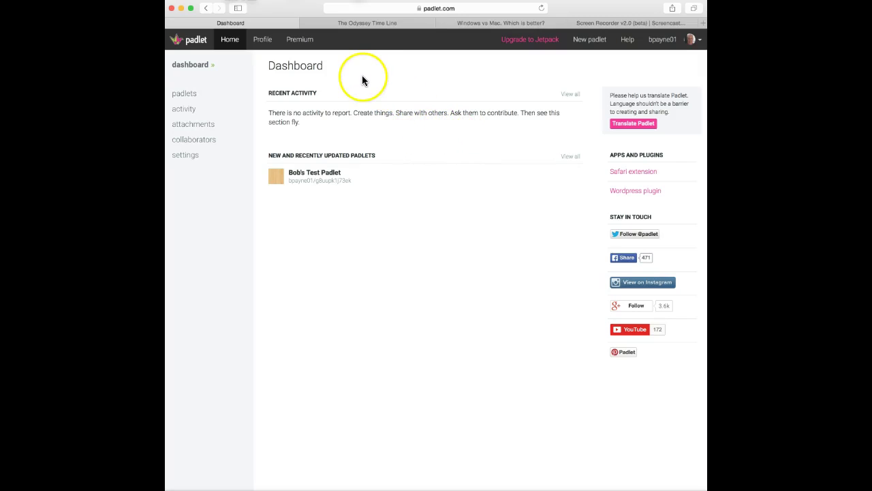
Browse several enlarged posts of The Odyssey Time Line from the Trojan horse onward, and view the "Windows vs Mac. Which is better?" padlet
left_click(362, 25)
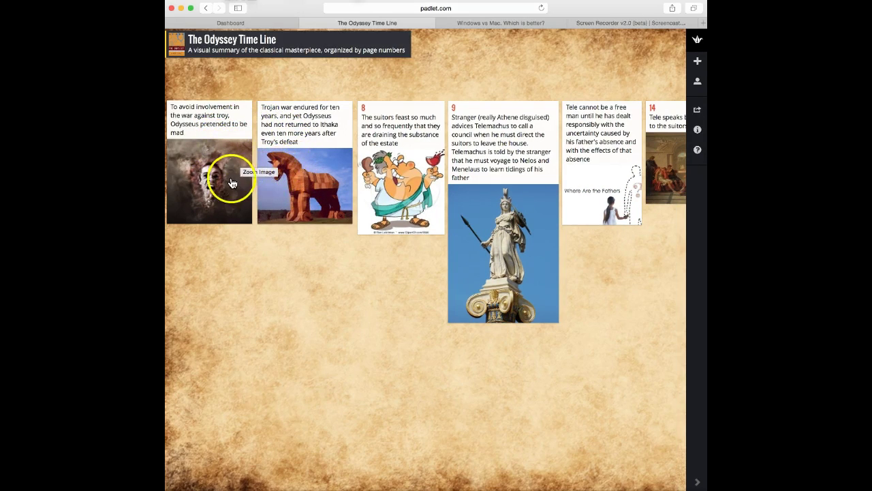
left_click(295, 186)
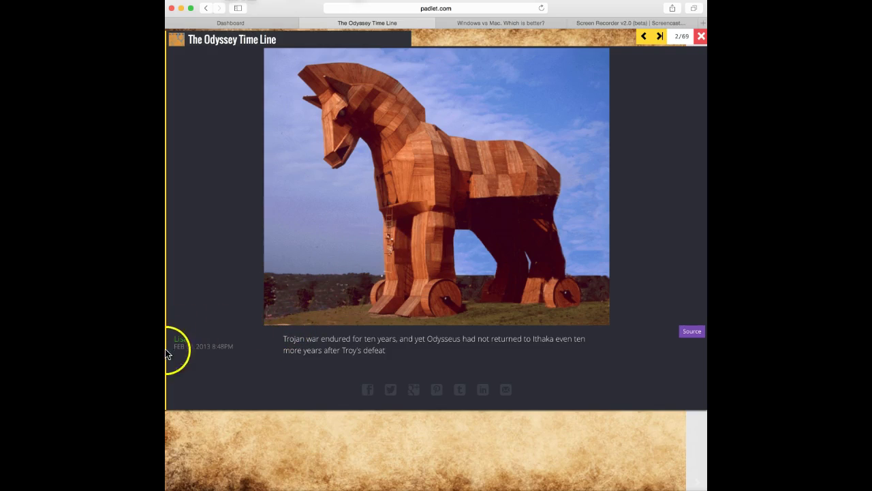
left_click(658, 38)
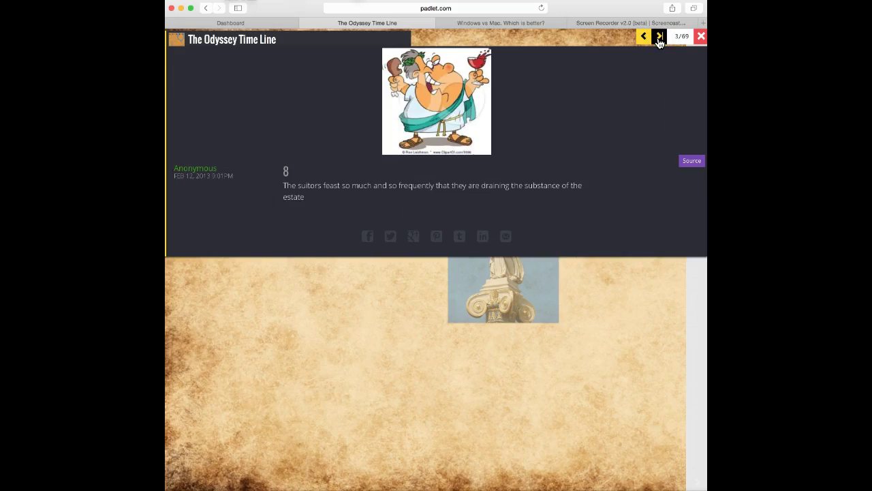
left_click(660, 39)
left_click(659, 39)
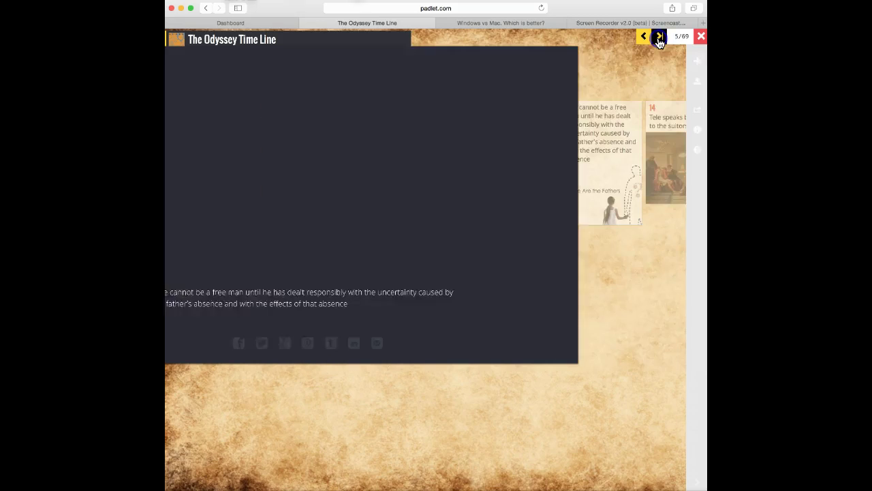
left_click(660, 40)
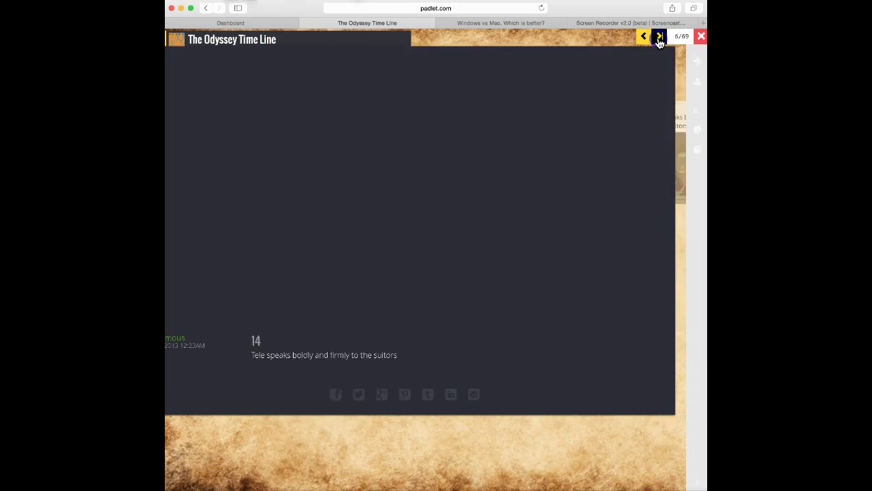
left_click(700, 37)
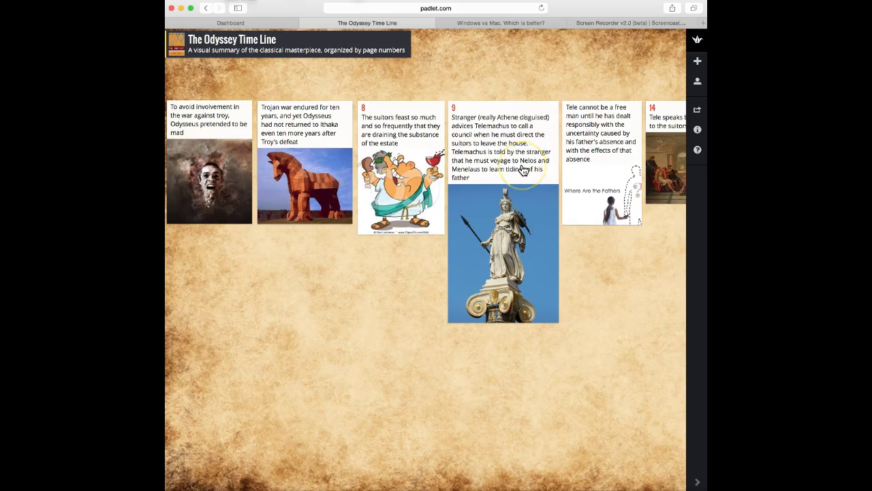
left_click(494, 23)
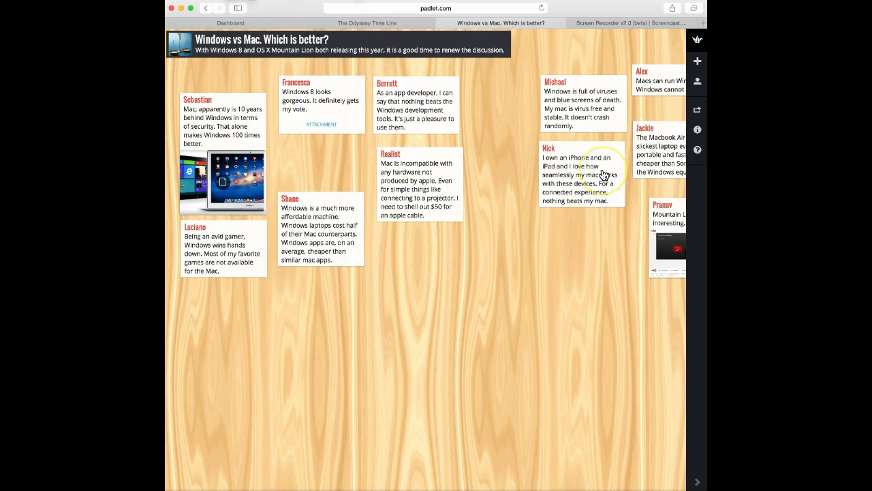
Create a new padlet from the dashboard and review its sharing, export and embed options
left_click(257, 24)
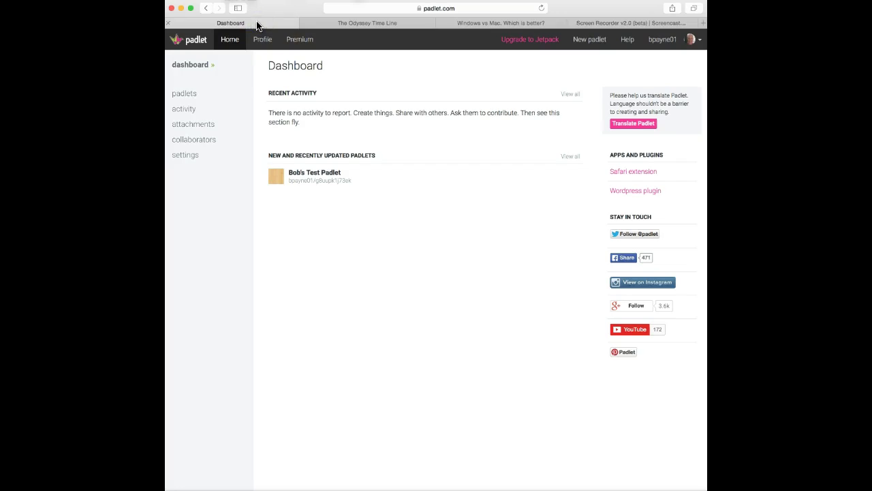
left_click(589, 41)
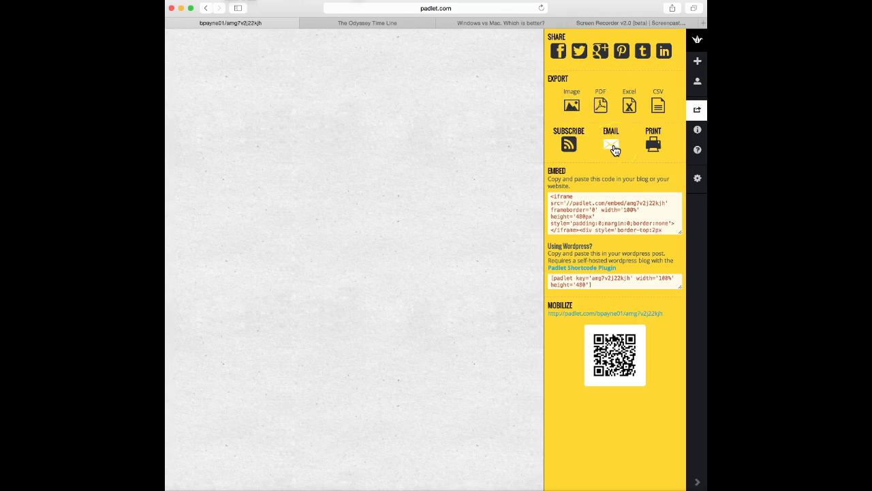
left_click(652, 146)
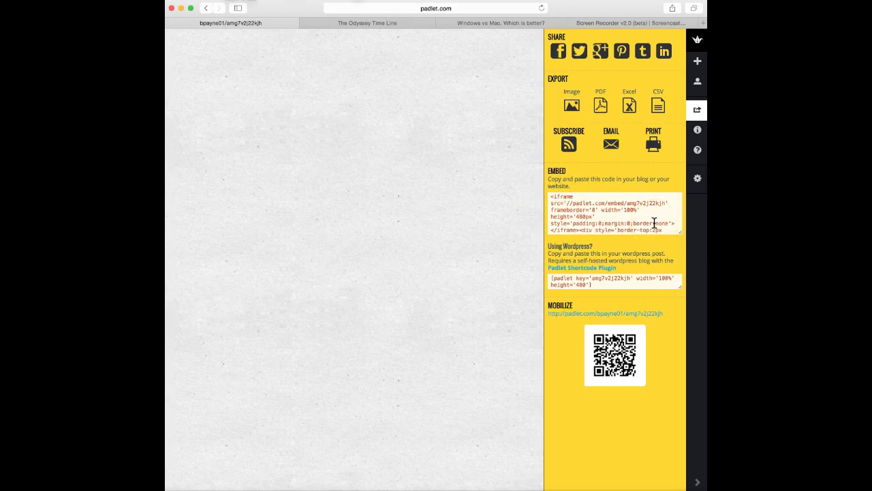
left_click(595, 282)
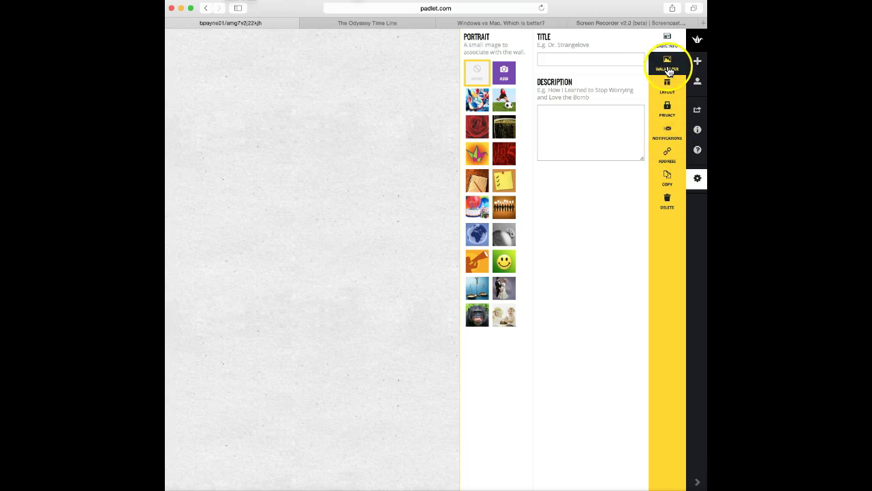
Title the padlet with the owner's first name in possessive form followed by "functional areas of business"
left_click(546, 61)
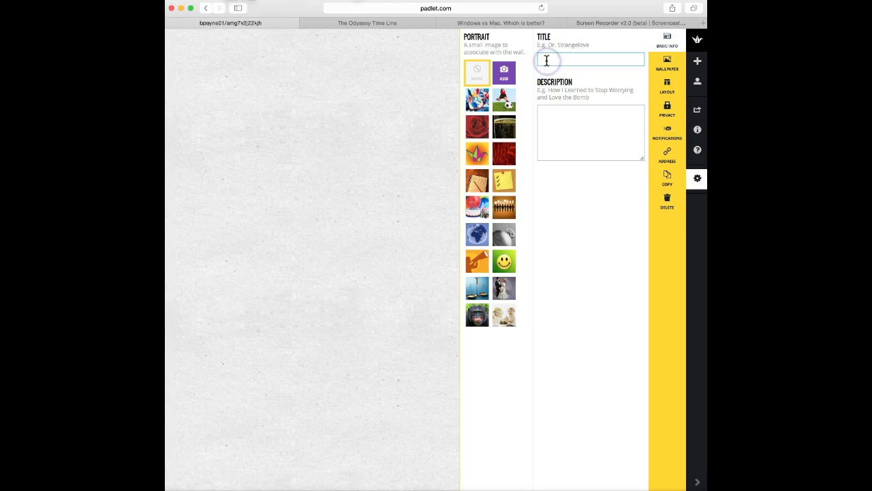
type("Bo")
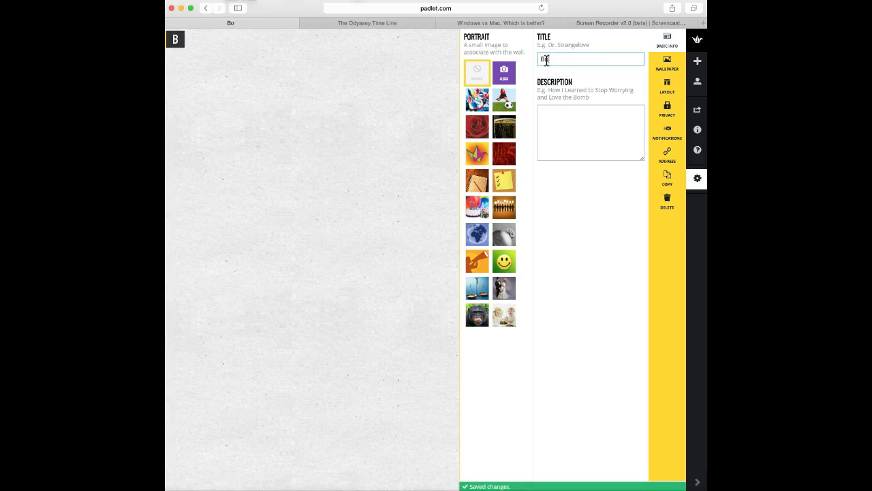
type("b's functio")
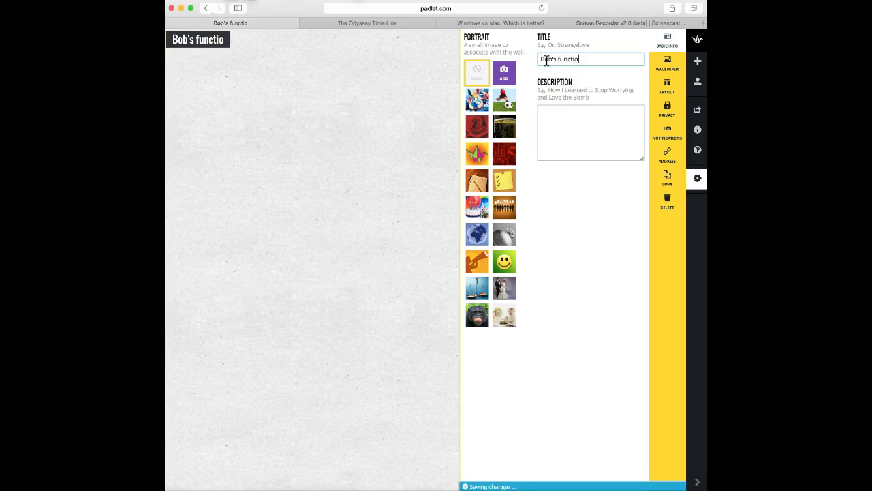
type("nal ares o")
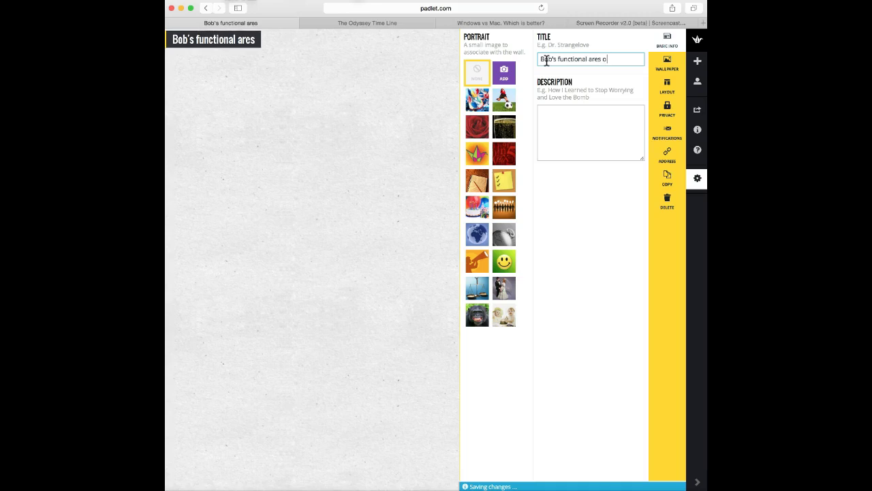
type("f")
key("BackSpace")
key("BackSpace")
key("BackSpace")
key("BackSpace")
type("as")
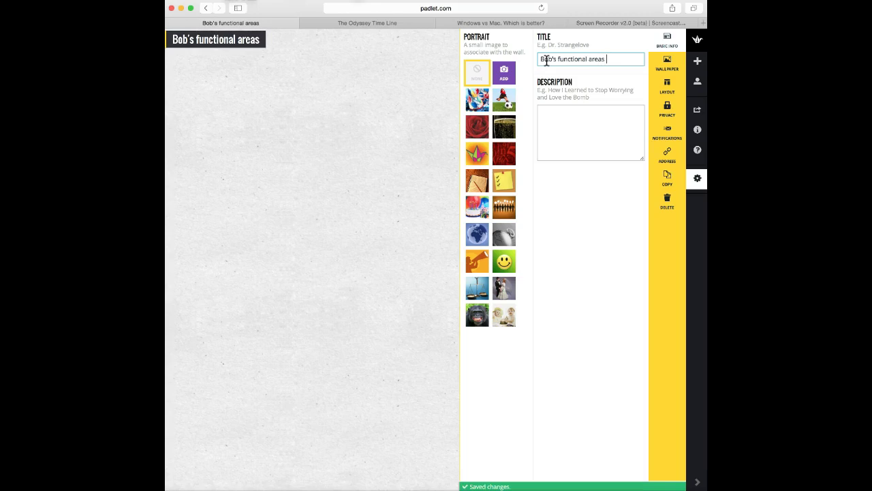
type(" of bus")
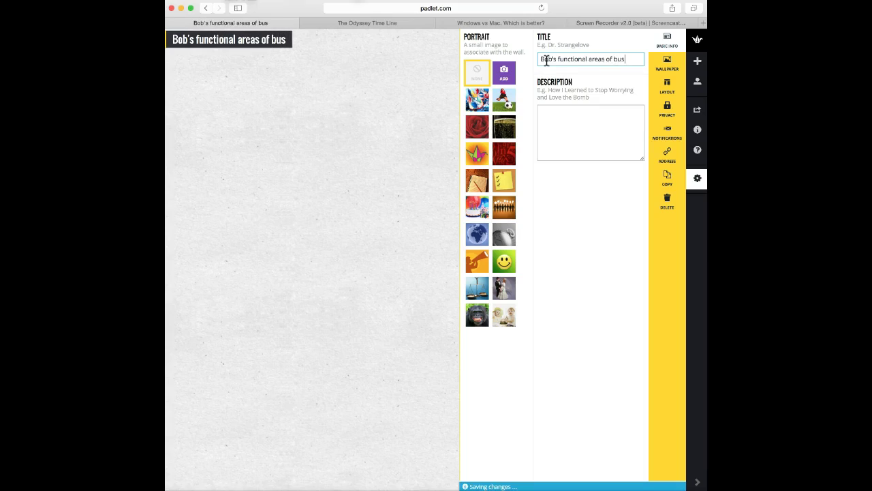
type("iness")
Set the origami bird on the orange background as the padlet's portrait, leaving the description empty
left_click(566, 116)
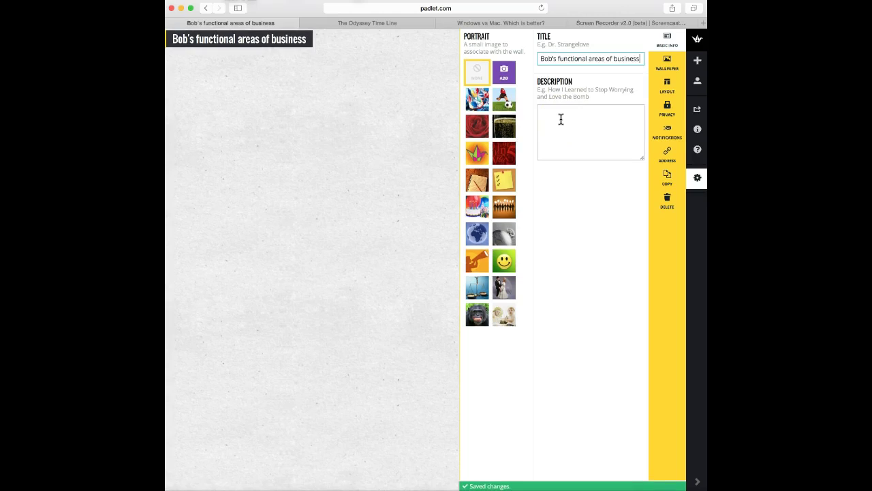
left_click(539, 122)
left_click(506, 74)
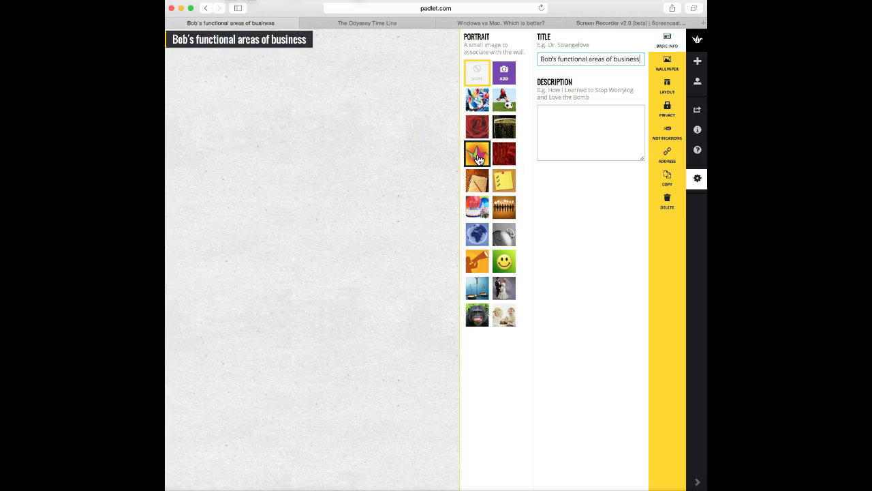
left_click(504, 77)
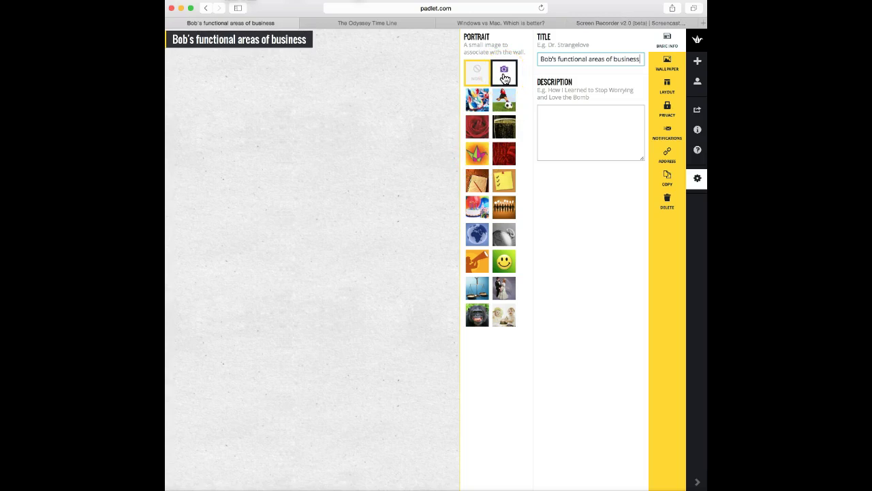
left_click(477, 156)
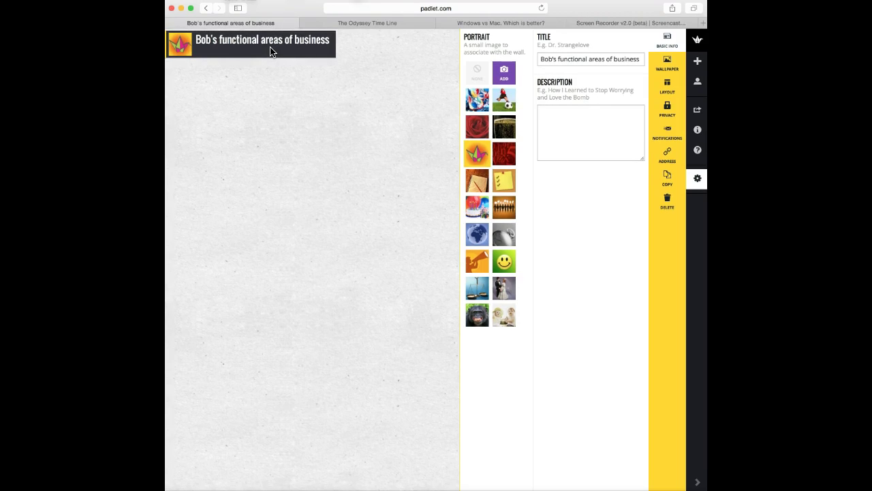
Try the Bluprint, Chessboard and Map wallpapers as the padlet's background
left_click(667, 68)
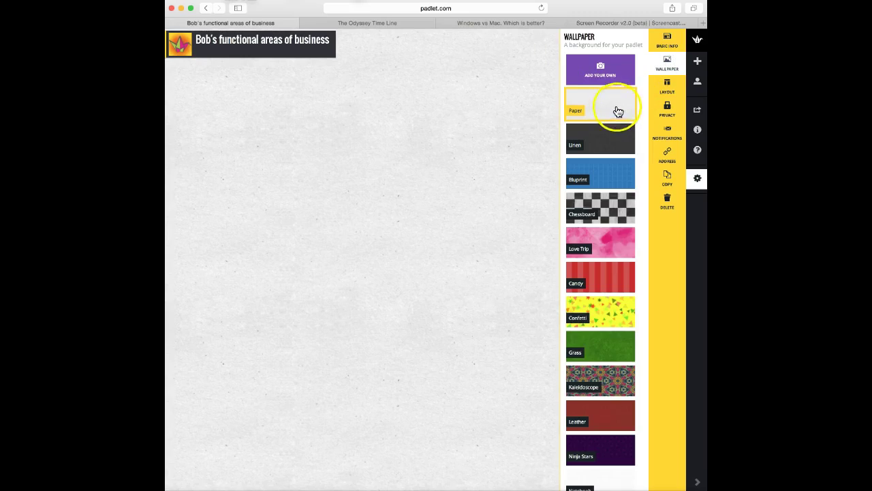
left_click(597, 112)
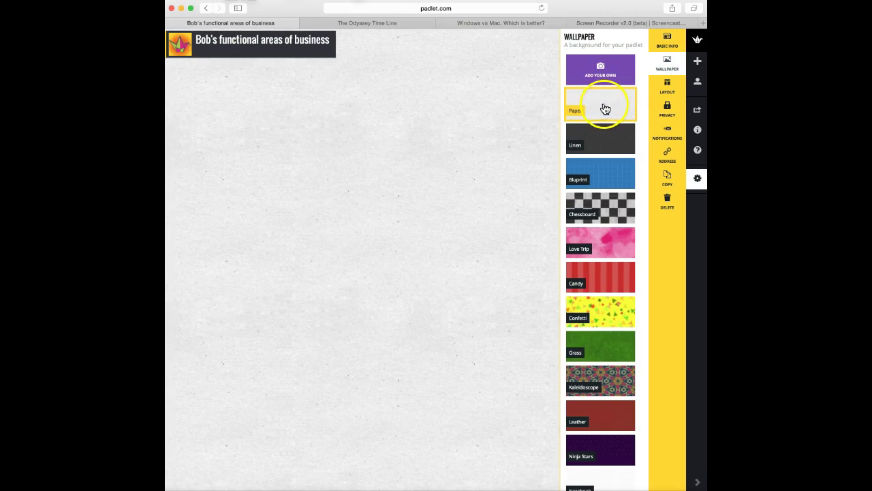
left_click(604, 171)
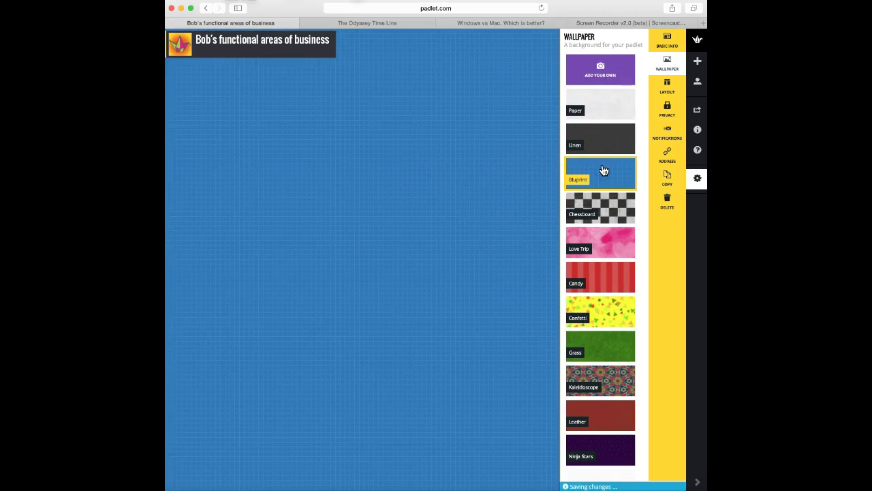
left_click(609, 223)
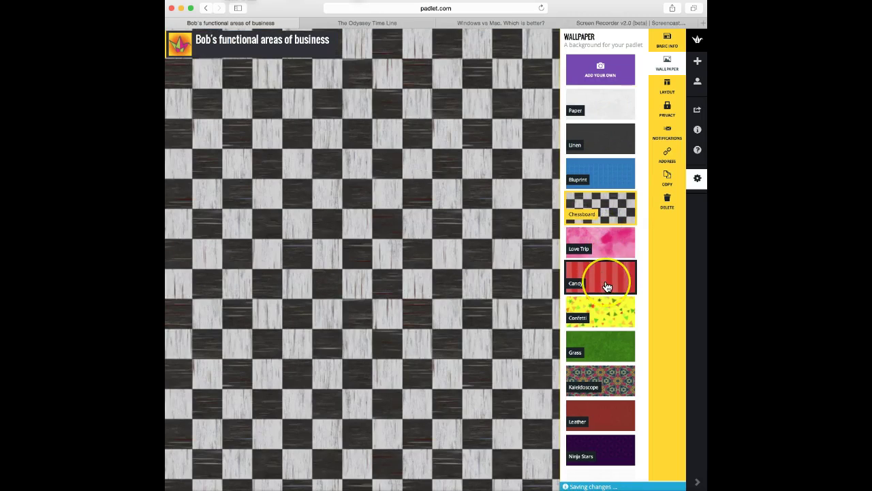
scroll(607, 259, "down", 2)
scroll(607, 287, "down", 5)
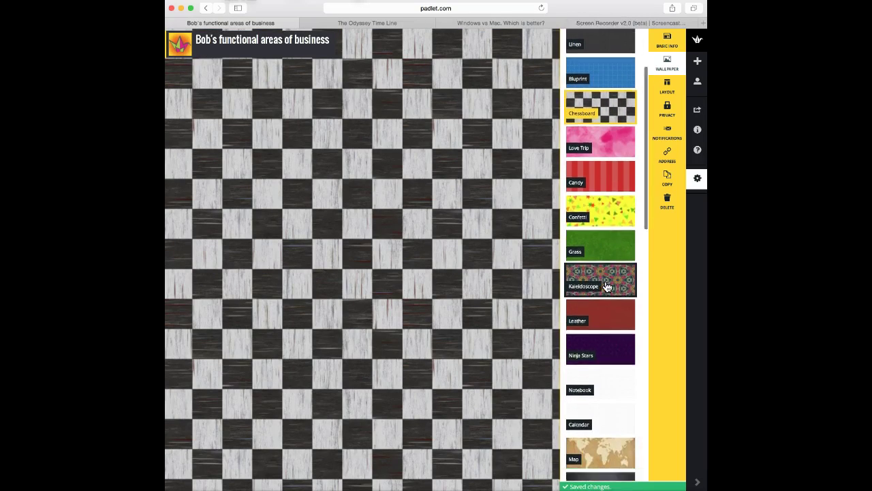
scroll(607, 287, "down", 3)
left_click(604, 284)
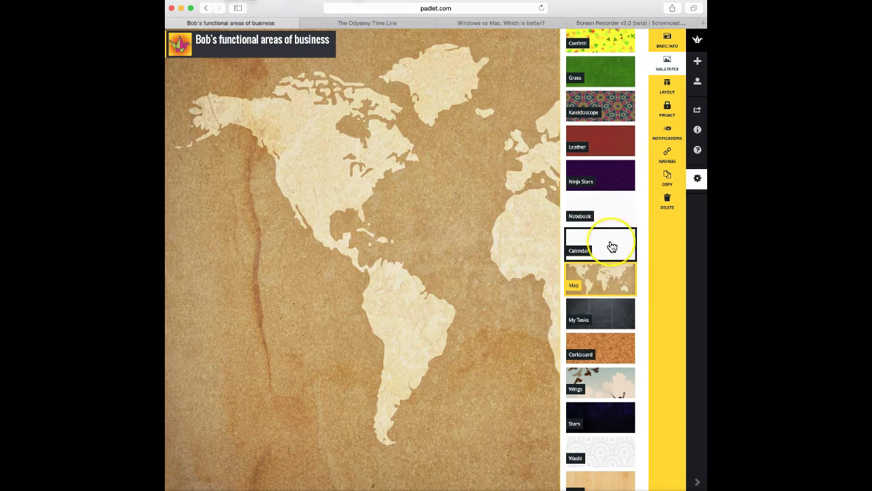
Apply the Wood wallpaper as the padlet's background
scroll(612, 246, "down", 5)
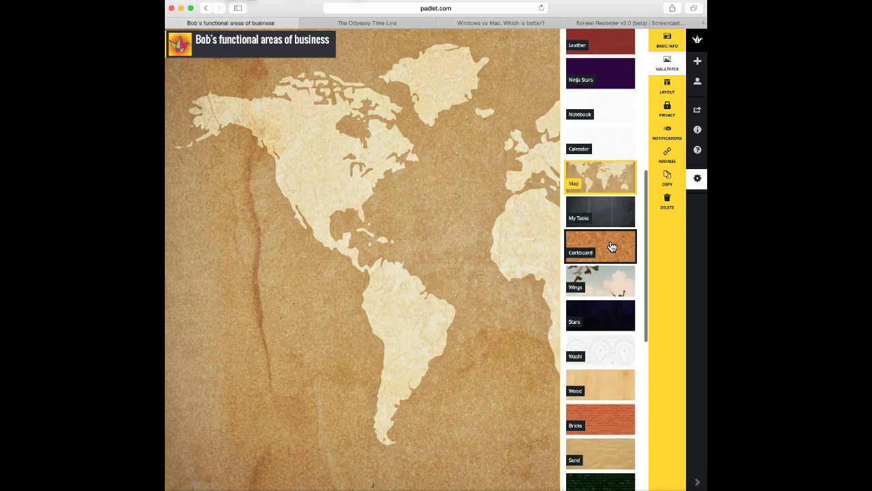
scroll(612, 247, "down", 4)
left_click(598, 282)
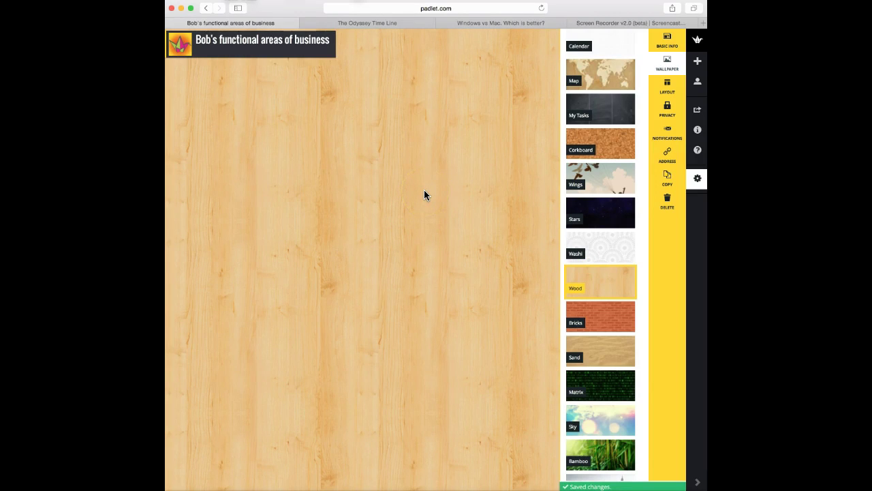
Try the Stream and Grid layouts for the padlet's posts, and set the layout back to Freeform
left_click(669, 87)
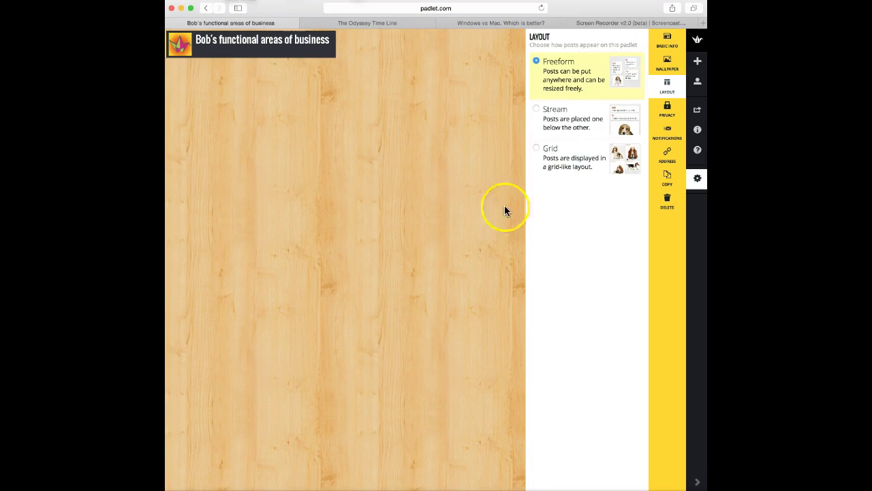
left_click(537, 110)
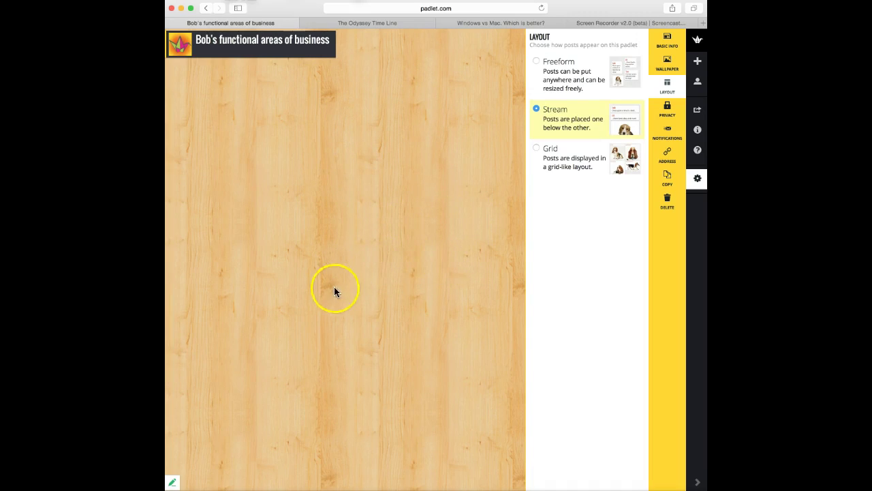
left_click(536, 149)
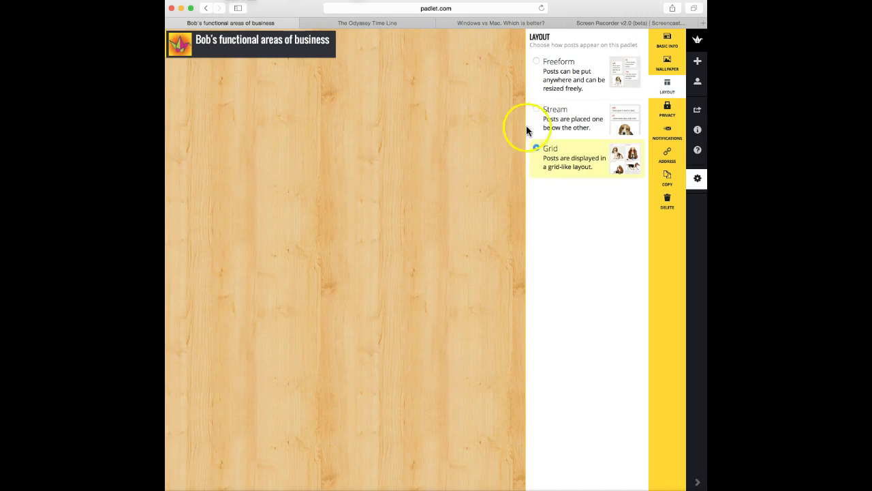
left_click(536, 62)
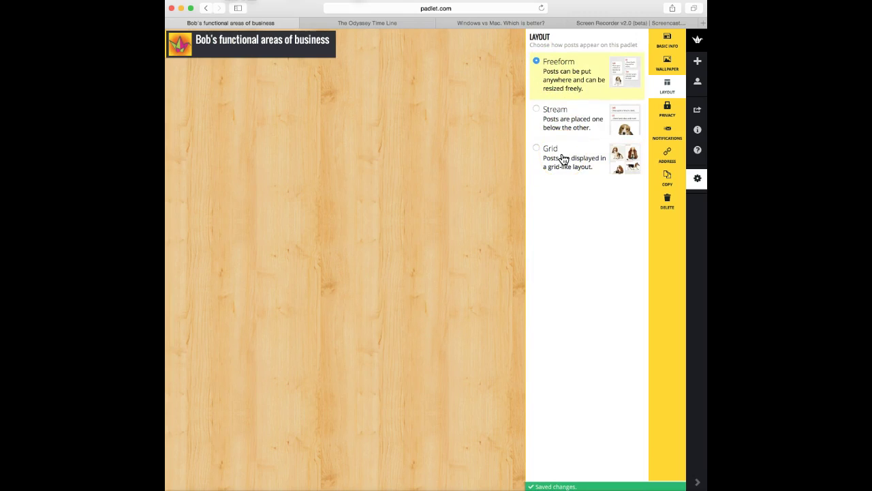
Choose Hidden Link as the padlet's visibility in its privacy settings
left_click(669, 116)
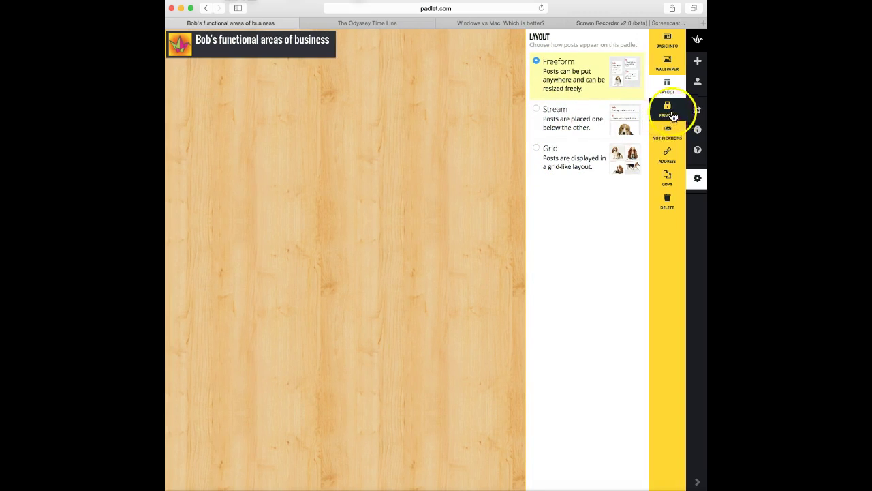
left_click(578, 150)
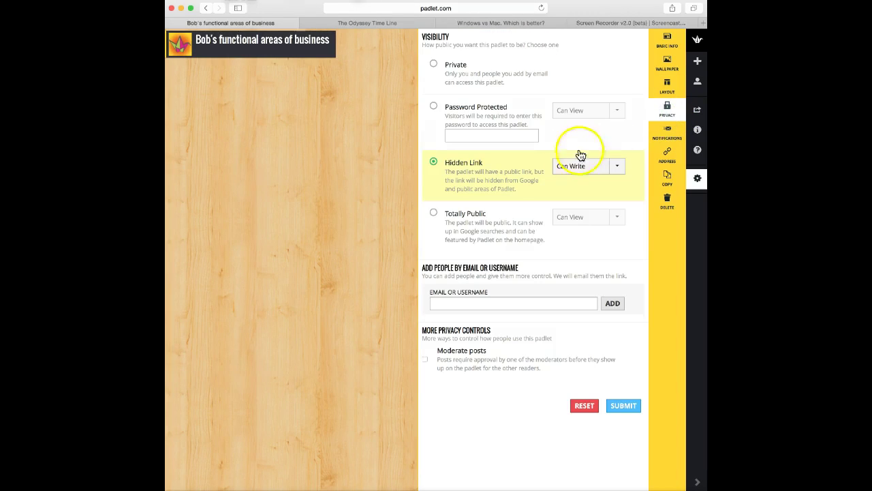
left_click(510, 179)
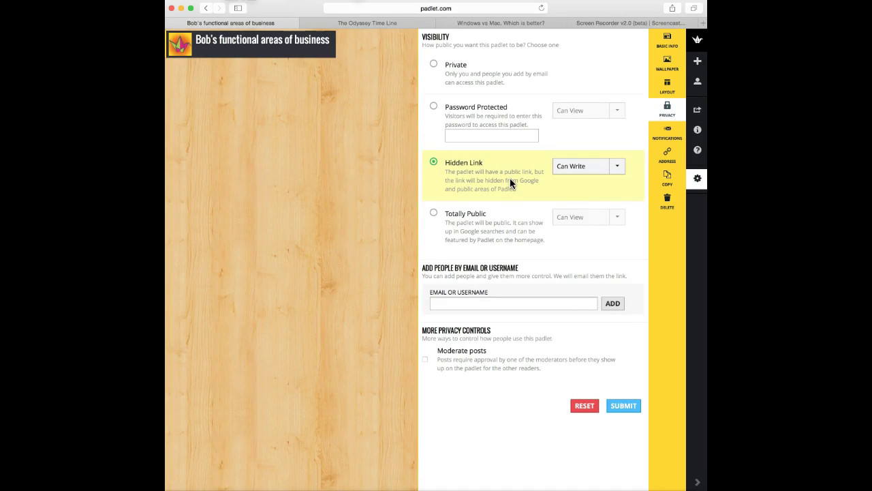
left_click(461, 169)
left_click(503, 183)
Give visitors with the hidden link Can Write permission, add no people by email, and save the privacy settings
left_click(619, 168)
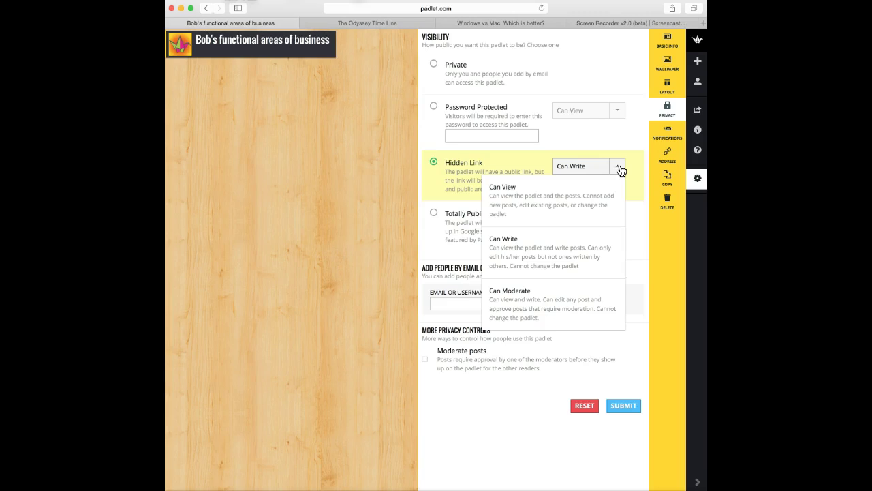
left_click(619, 168)
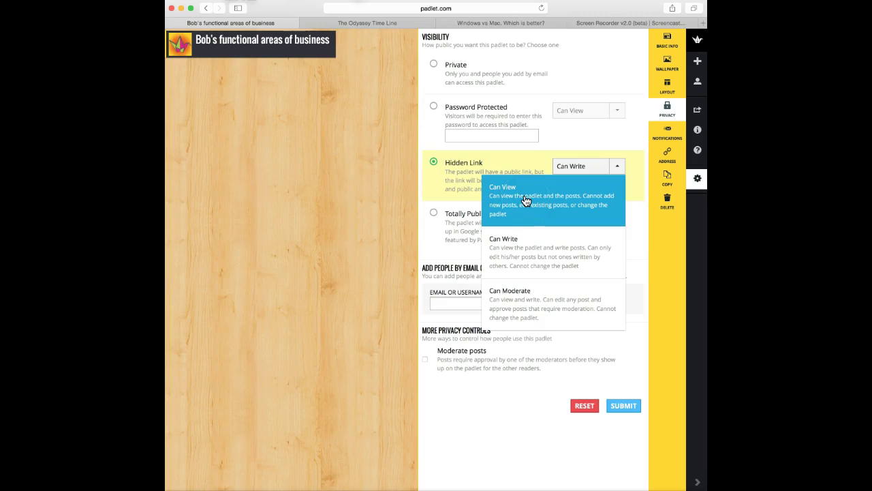
left_click(545, 204)
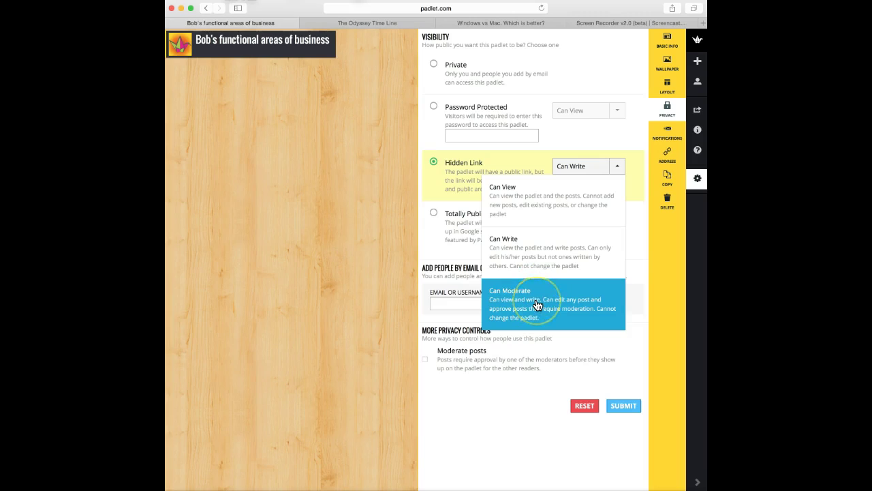
left_click(525, 238)
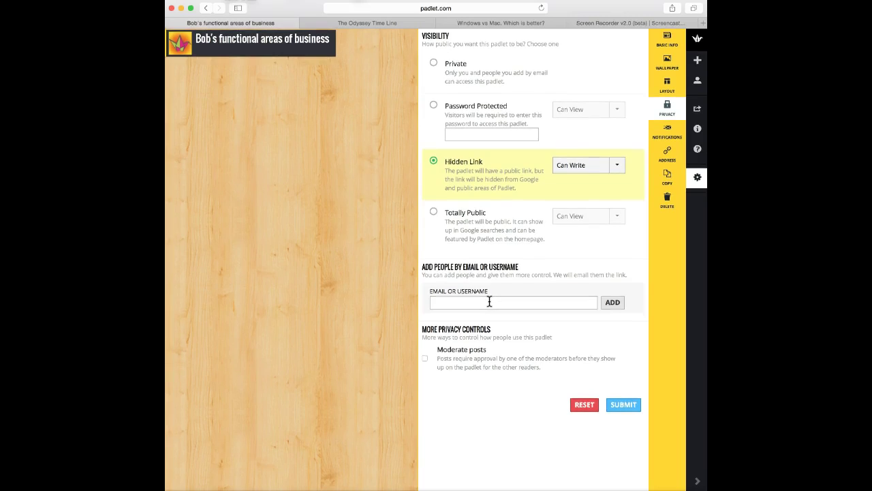
left_click(471, 305)
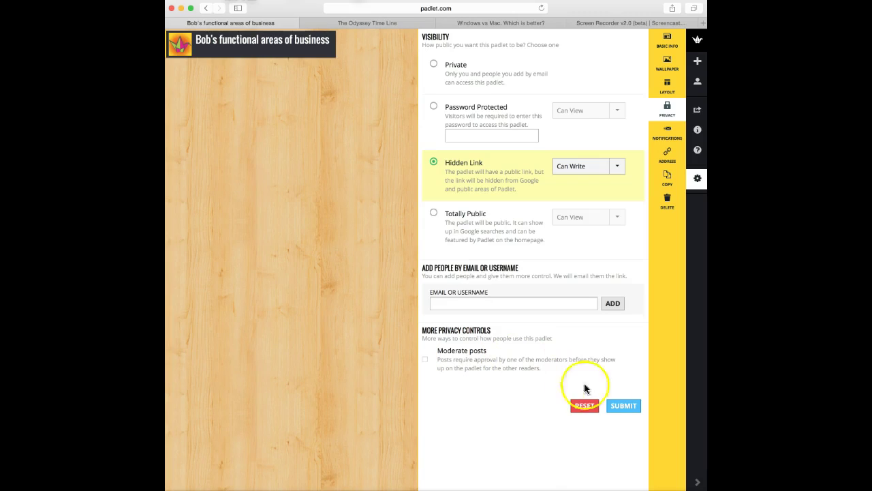
left_click(620, 409)
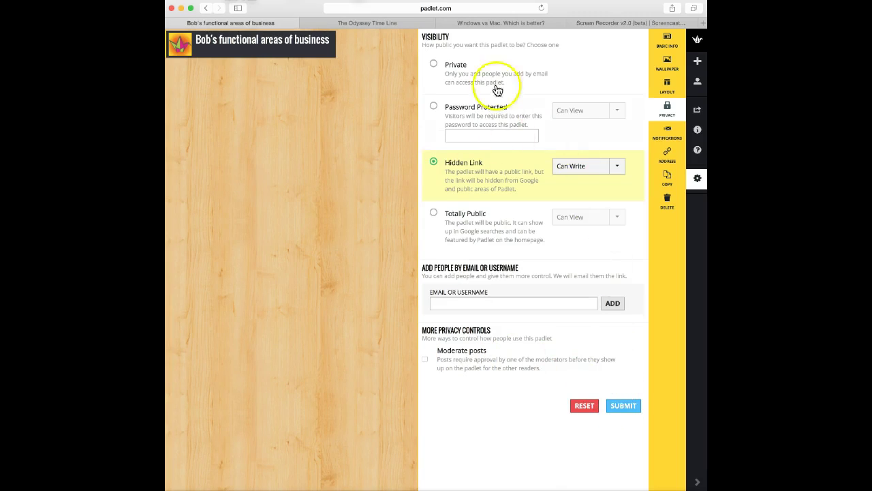
left_click(635, 413)
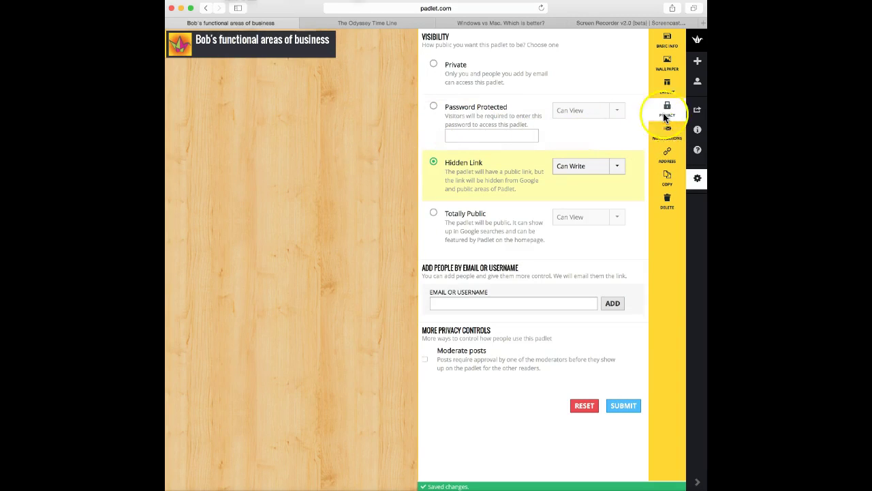
Review the padlet's layout, basic info and address settings without picking a new address, and close the settings
left_click(667, 85)
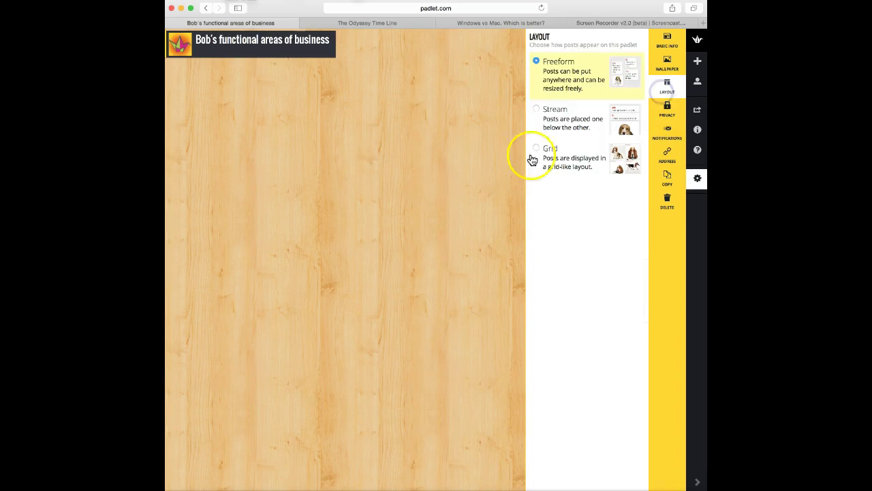
left_click(655, 47)
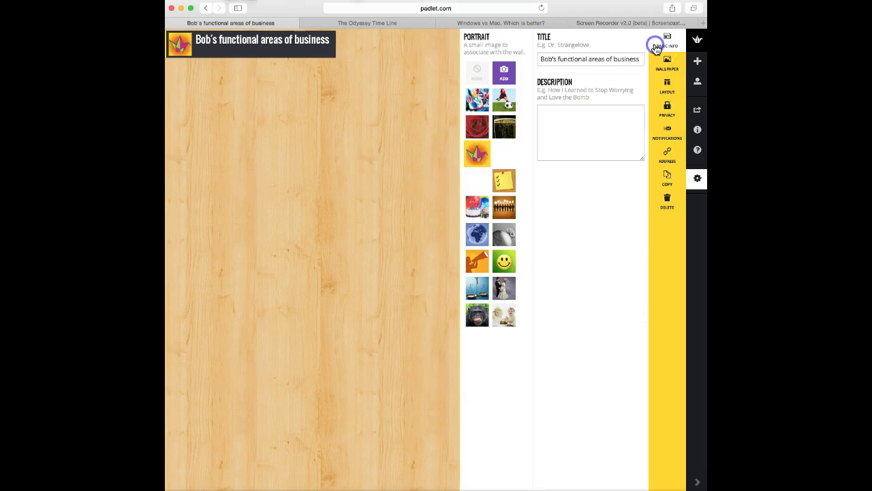
left_click(664, 156)
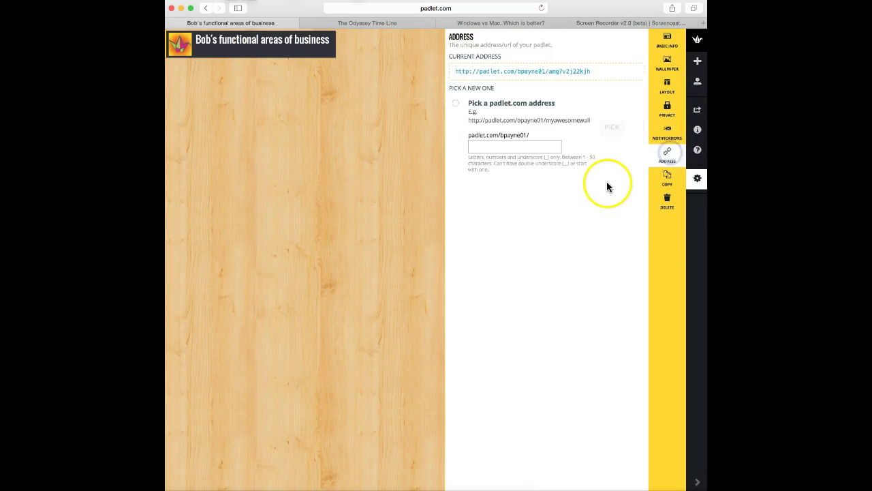
left_click(592, 72)
left_click(527, 134)
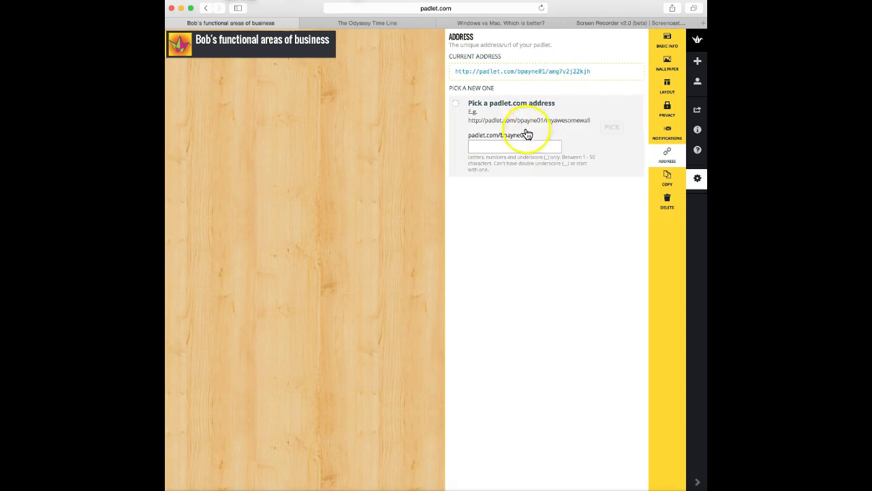
left_click(491, 146)
left_click(455, 106)
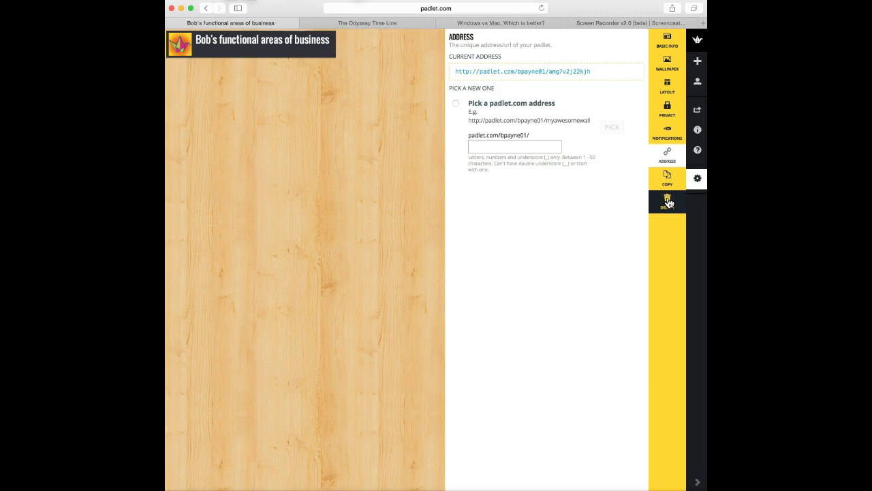
left_click(409, 223)
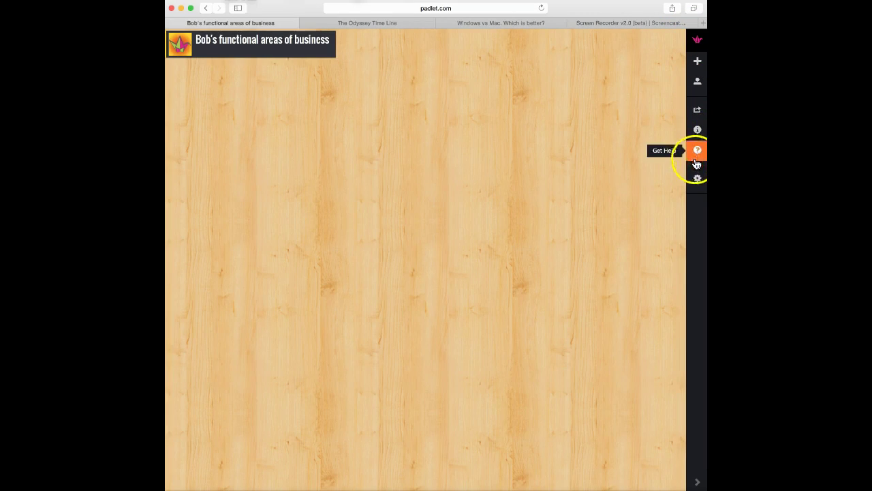
left_click(376, 211)
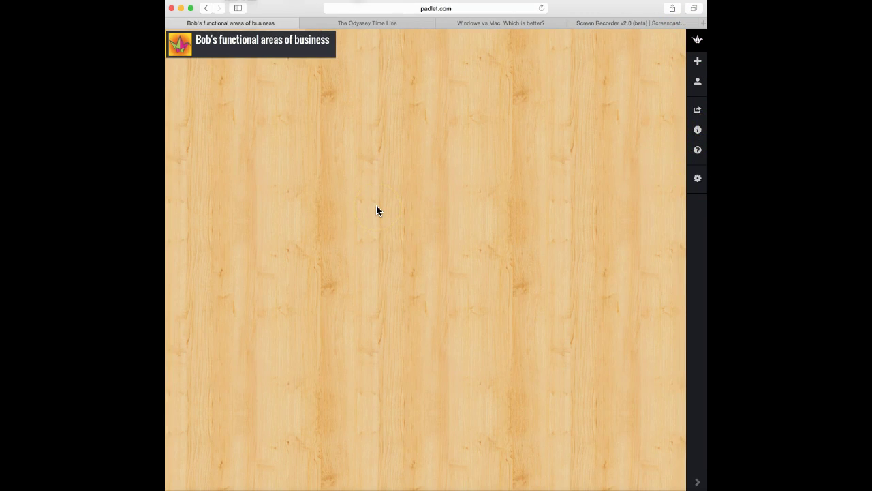
Add a post in the upper middle of the wall with a first name as title and the text "Accounting/Finance"
double_click(377, 161)
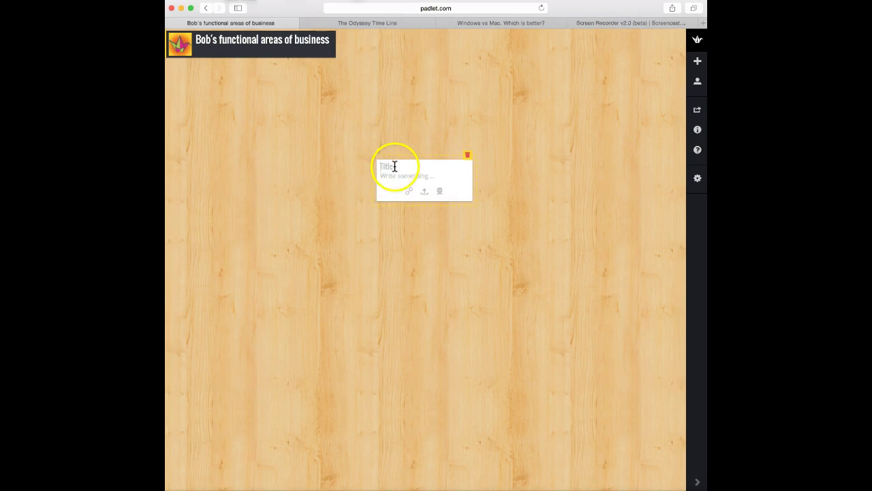
left_click(394, 167)
type("Bob")
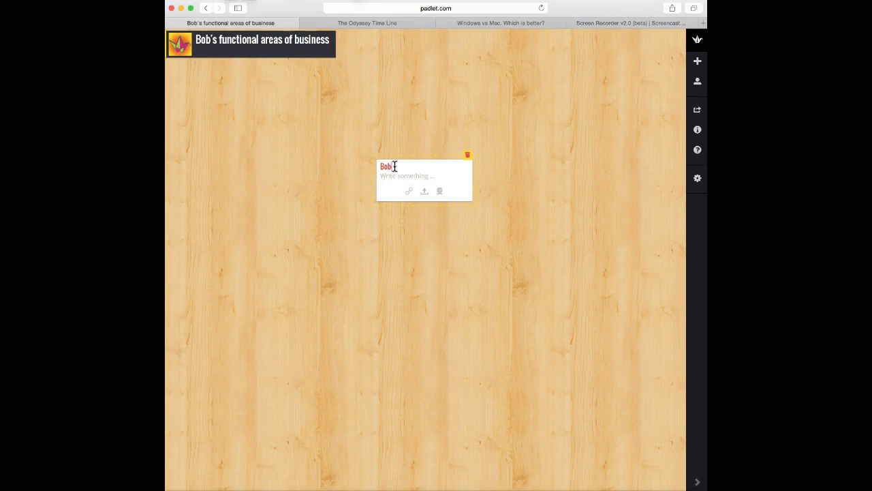
left_click(387, 176)
type("Accounting/Financne")
key("BackSpace")
key("BackSpace")
key("BackSpace")
type("ce")
left_click(340, 235)
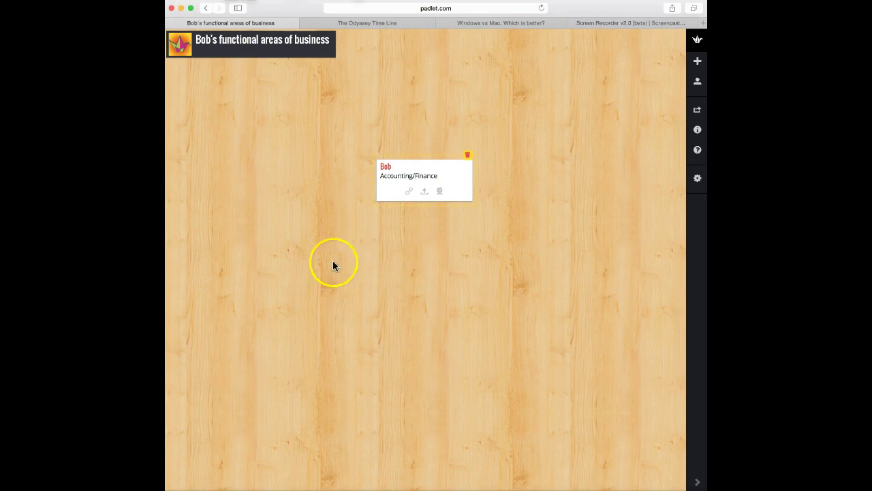
Add a second post below and left of the Accounting/Finance post, with a first name as title and the text "Marketing"
double_click(286, 258)
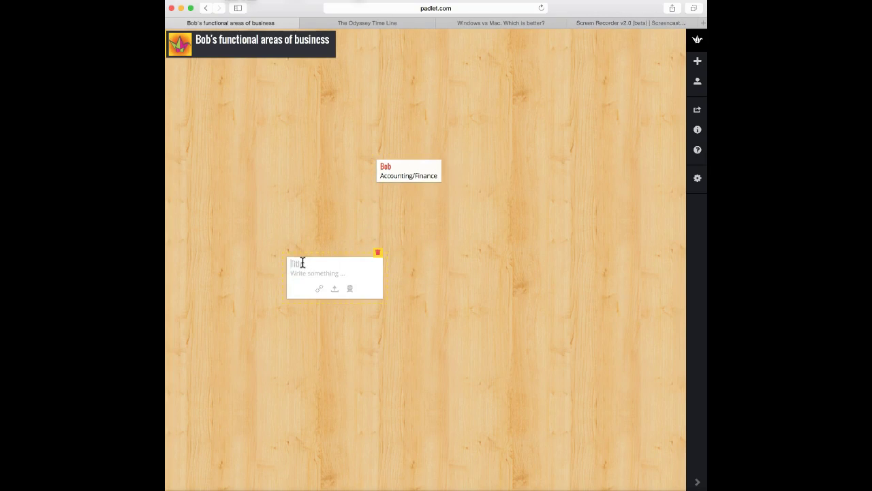
type("Macy")
left_click(302, 272)
type("Marketing")
left_click(492, 256)
Add a third post to the right of the Marketing post, with a first name as title and the text "Human Resources"
double_click(457, 229)
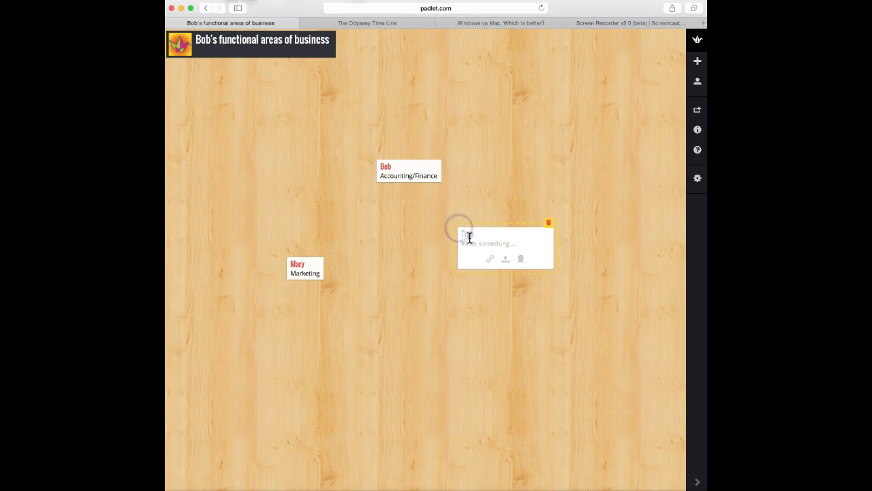
type("Tom")
left_click(471, 242)
type("Human Resources")
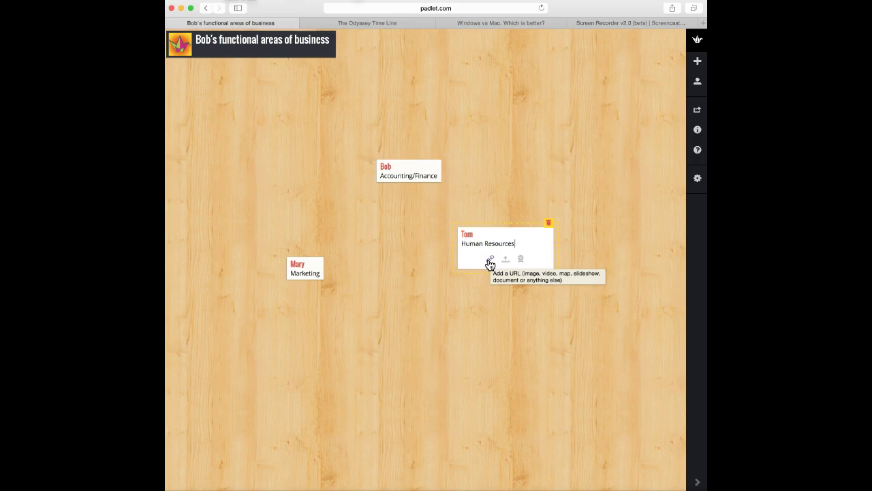
left_click(506, 268)
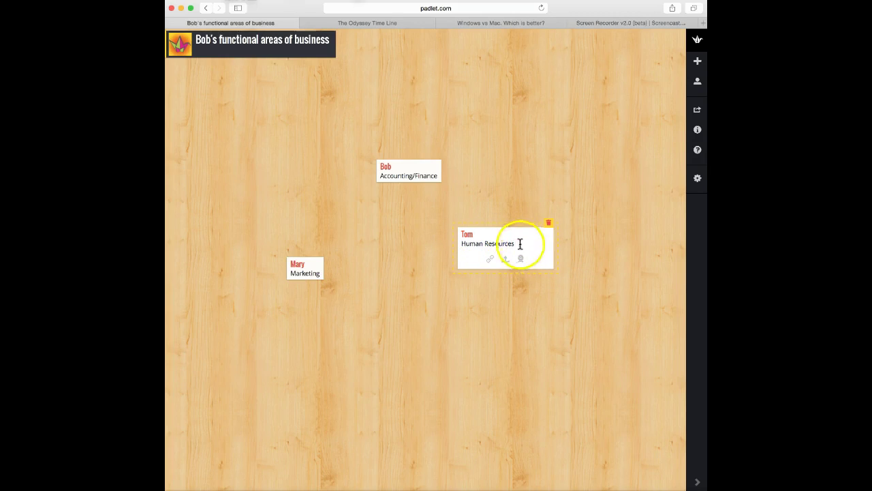
left_click(502, 298)
left_click(490, 242)
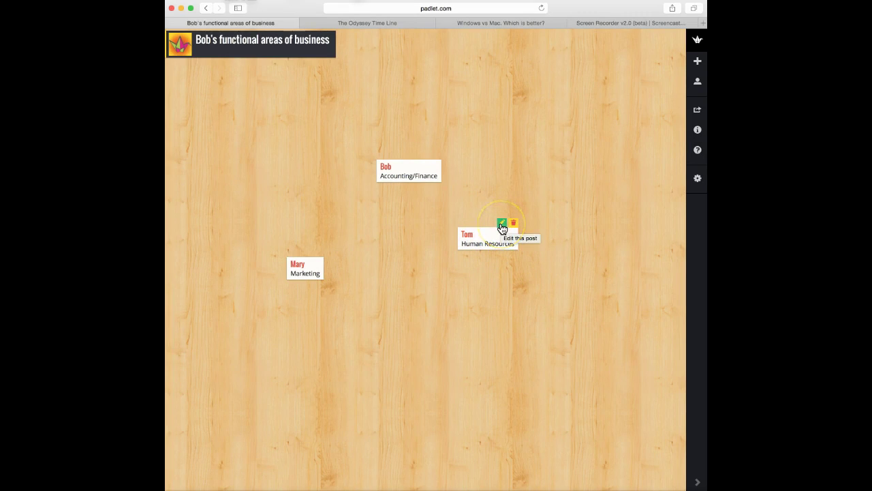
left_click(502, 226)
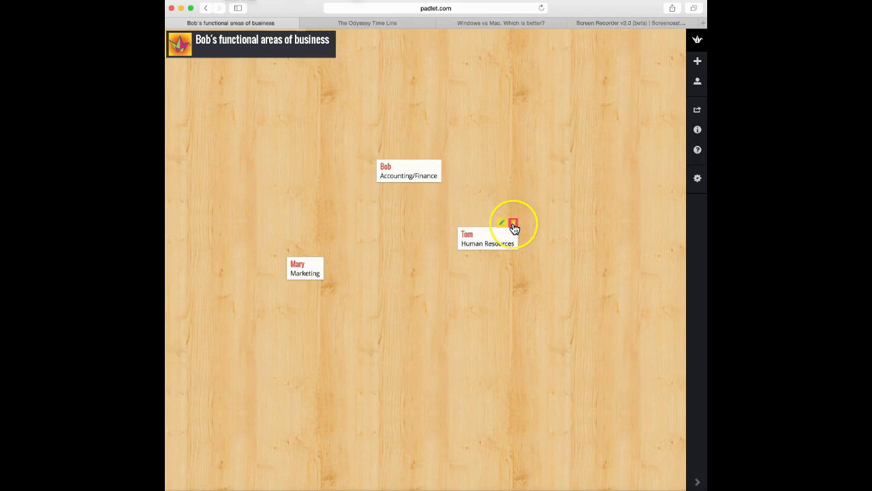
left_click(502, 224)
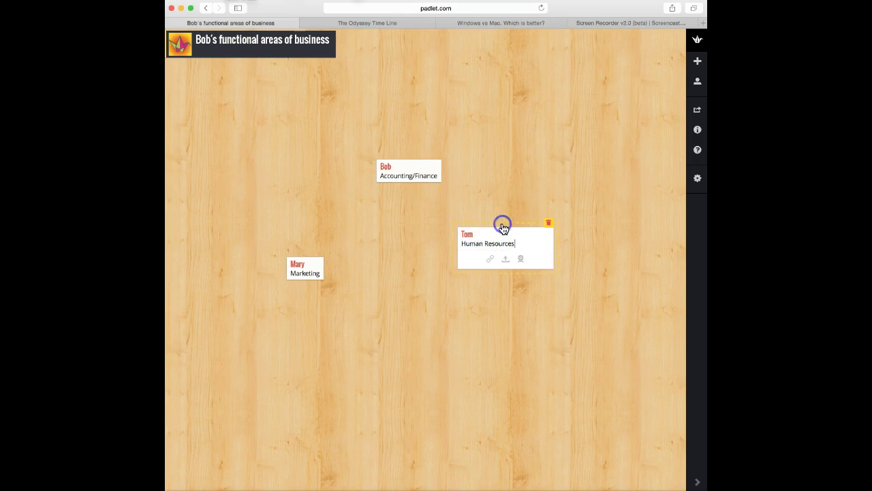
left_click(492, 261)
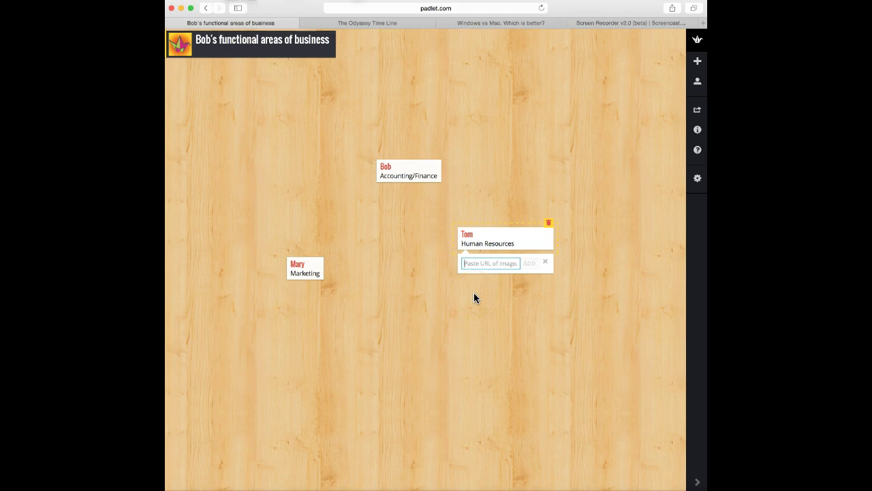
type("www.shrm.ro")
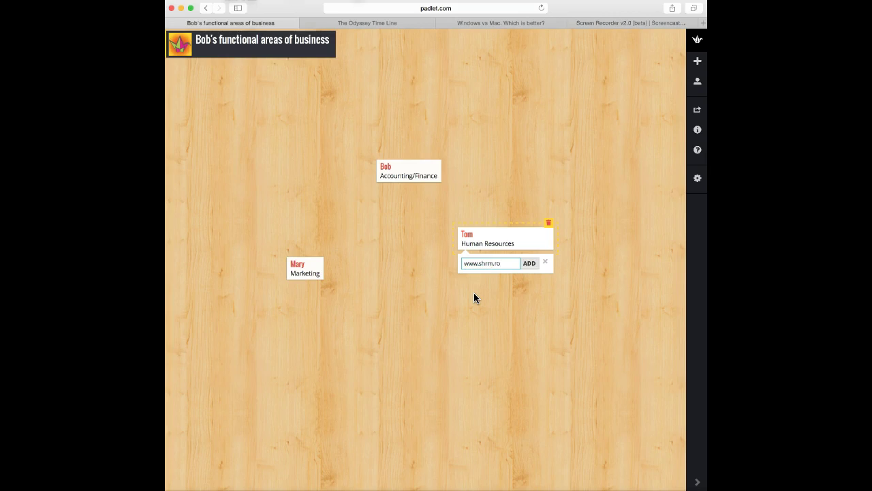
key("BackSpace")
key("BackSpace")
type("org")
left_click(531, 265)
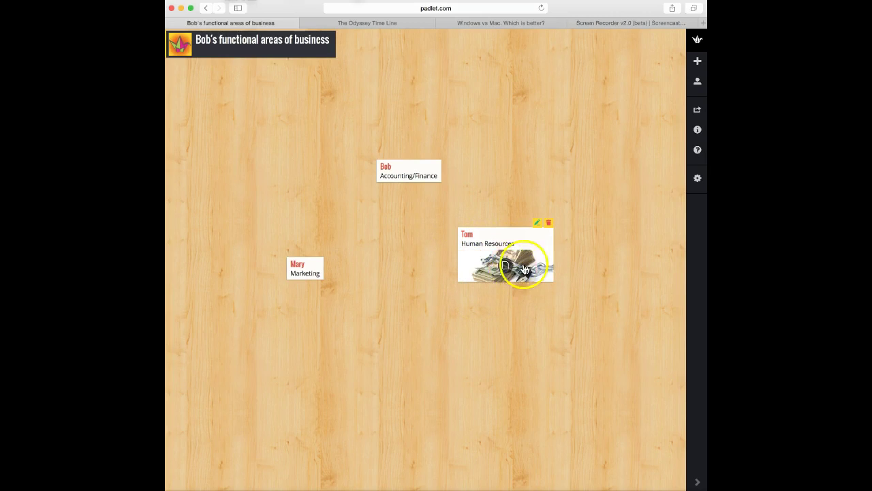
View the web page linked in the Human Resources post and return to the wall
left_click(506, 265)
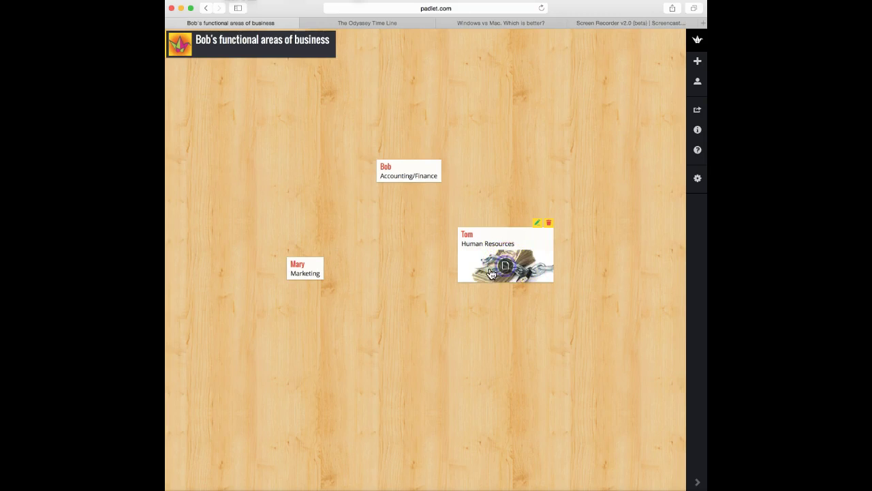
left_click(490, 271)
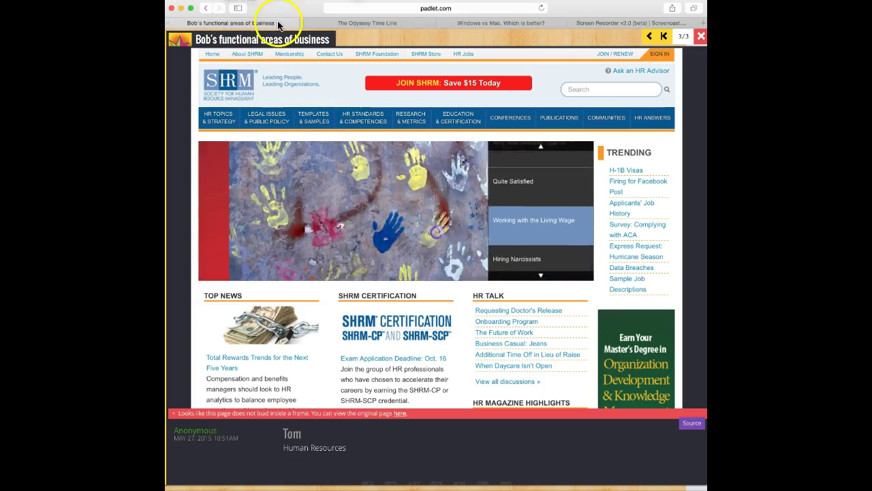
left_click(701, 36)
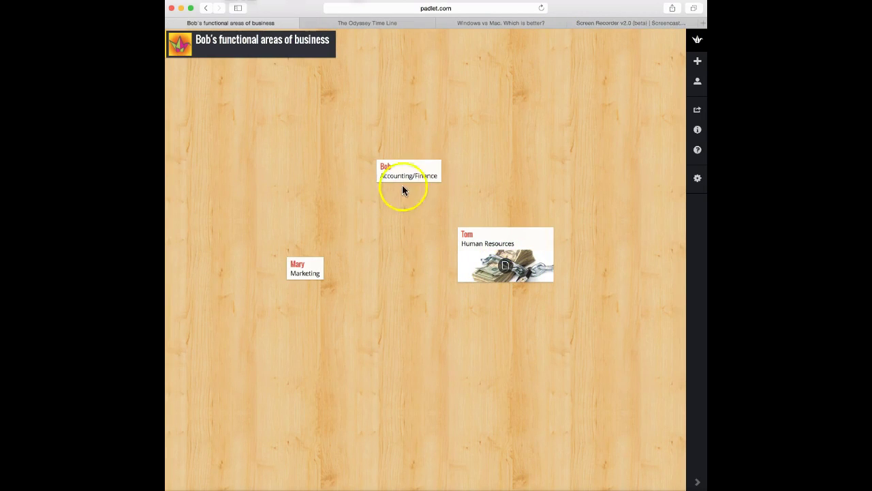
left_click(424, 154)
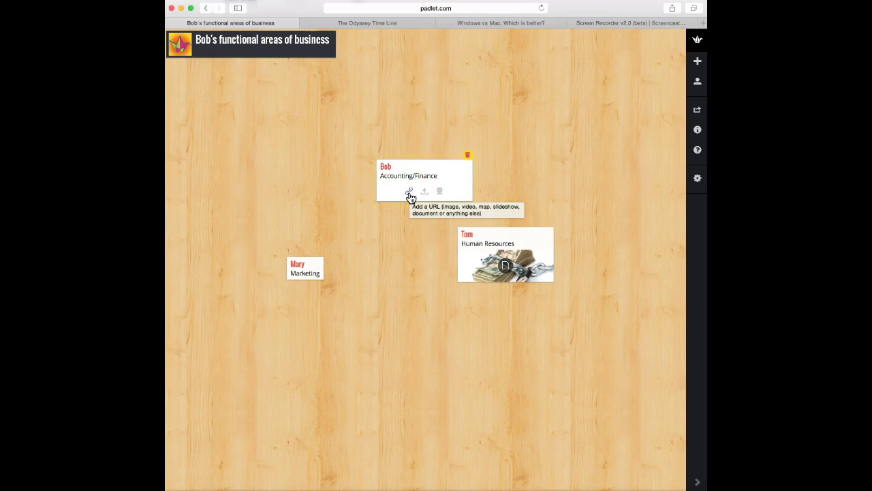
left_click(409, 193)
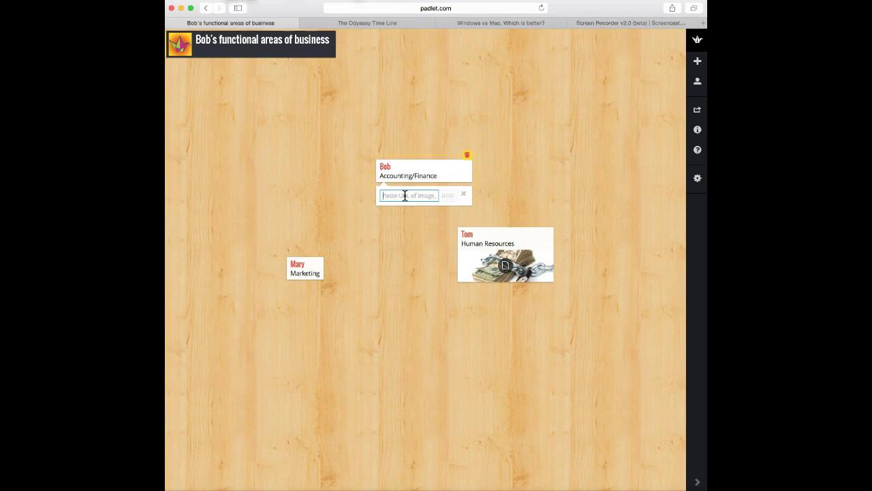
type("www.aicpa.org")
left_click(446, 195)
left_click(440, 201)
left_click(523, 182)
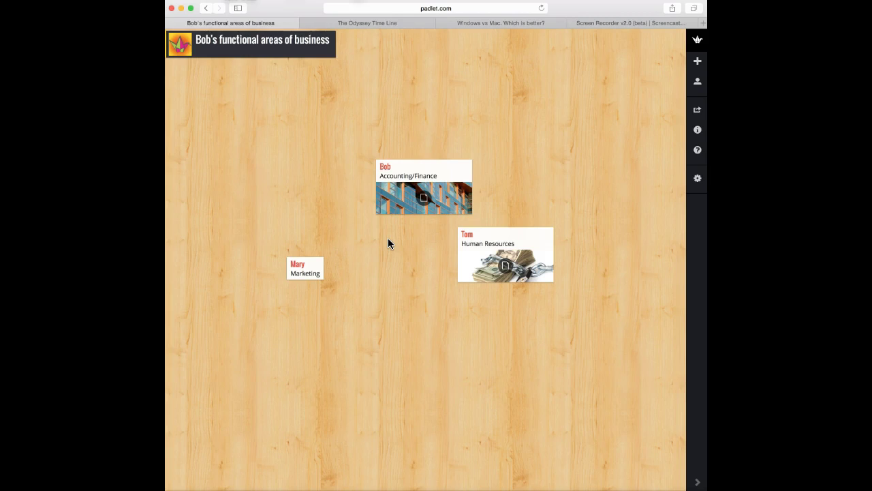
left_click(302, 281)
left_click(184, 450)
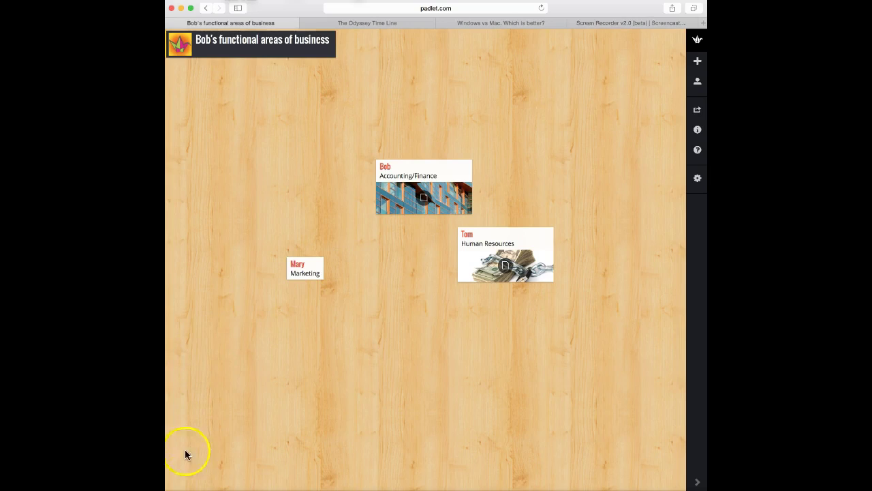